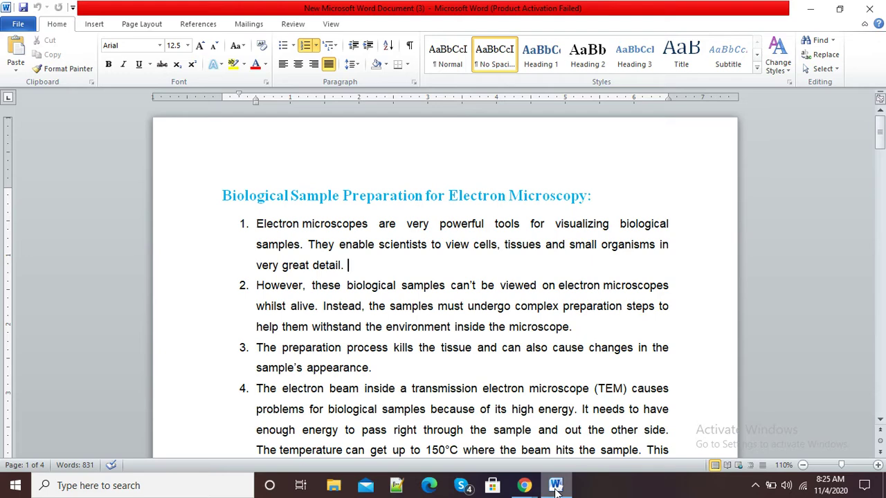
- Select the whole heading line and colour it red
{"action": "left_click", "coordinate": [599, 191]}
{"action": "left_click_drag", "start_coordinate": [593, 193], "coordinate": [270, 190]}
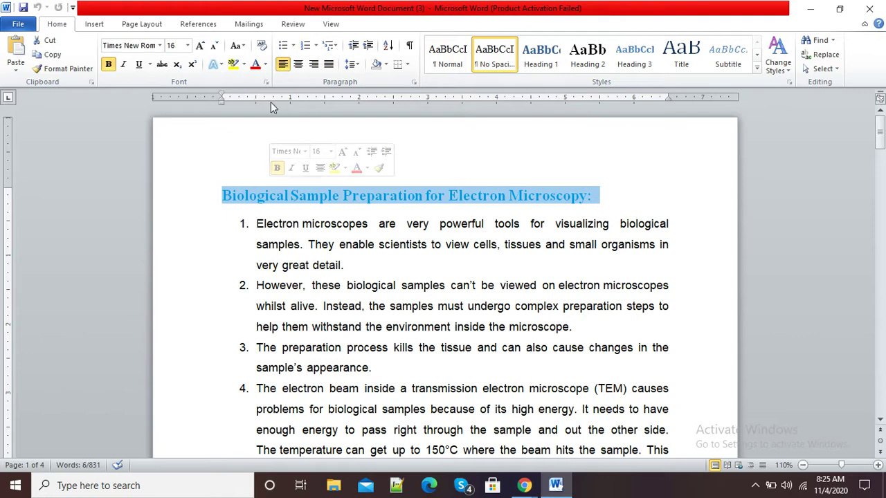
{"action": "left_click", "coordinate": [265, 64]}
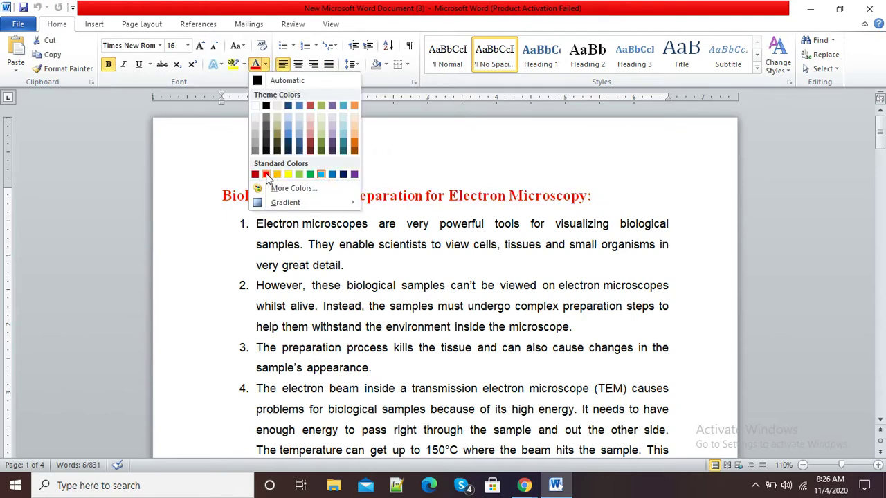
{"action": "left_click", "coordinate": [265, 173]}
- Colour the first numbered item blue, then undo the heading and item colour changes
{"action": "left_click_drag", "start_coordinate": [346, 265], "coordinate": [292, 210]}
{"action": "left_click", "coordinate": [265, 64]}
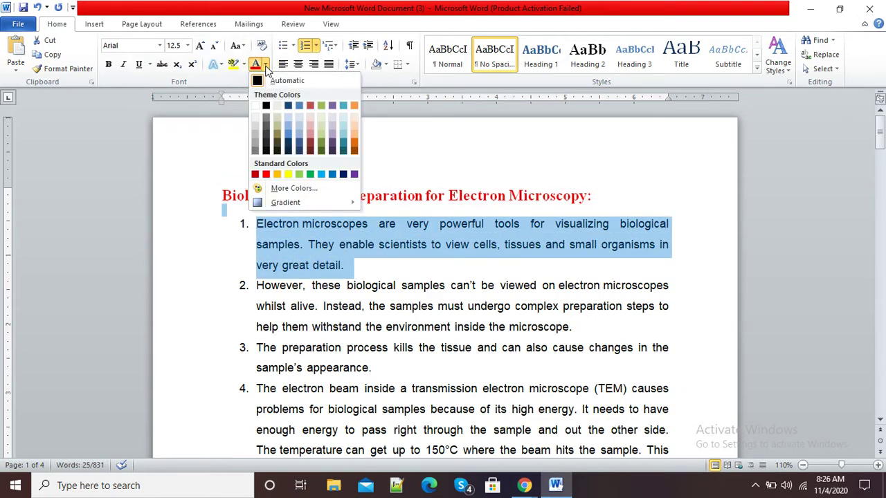
{"action": "left_click", "coordinate": [332, 175]}
{"action": "left_click", "coordinate": [349, 306]}
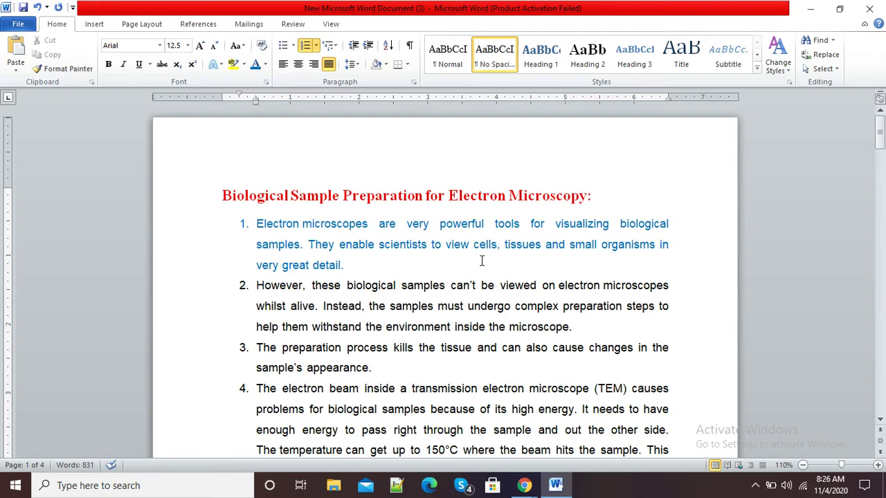
{"action": "key", "text": "shift+Up"}
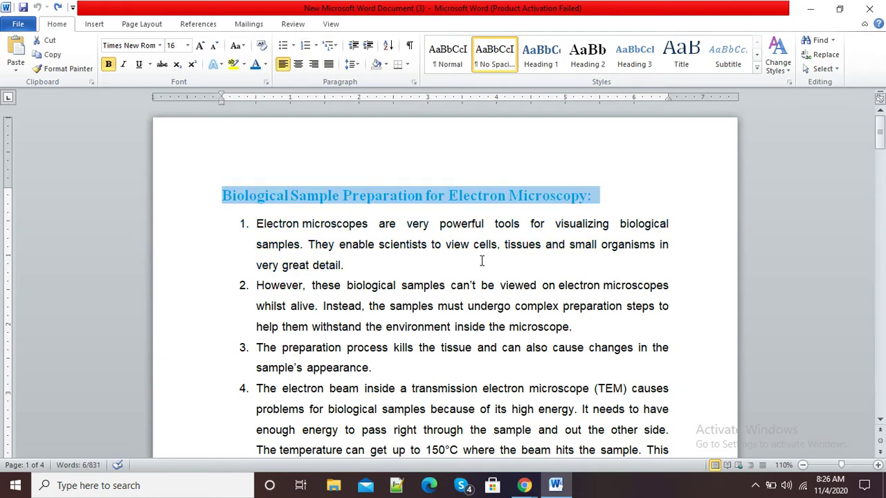
{"action": "left_click", "coordinate": [482, 260]}
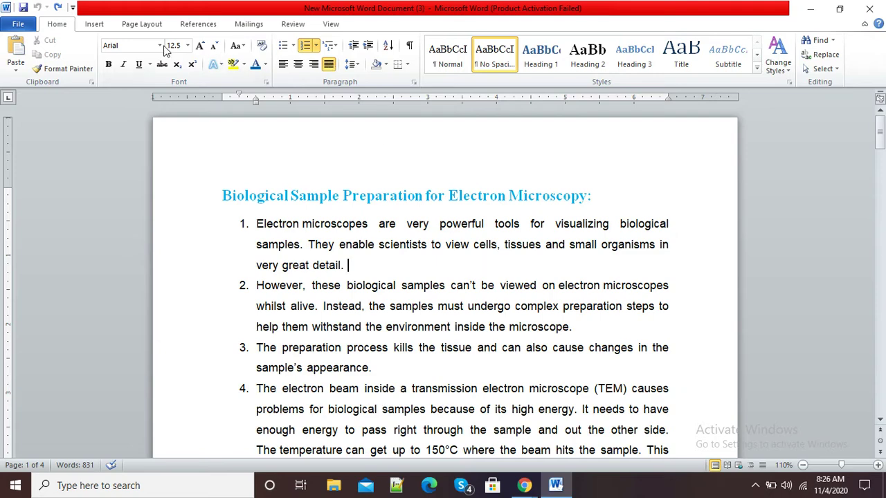
- Browse the References, Mailings, Review, View and Home ribbons, ending on Review
{"action": "left_click", "coordinate": [194, 25]}
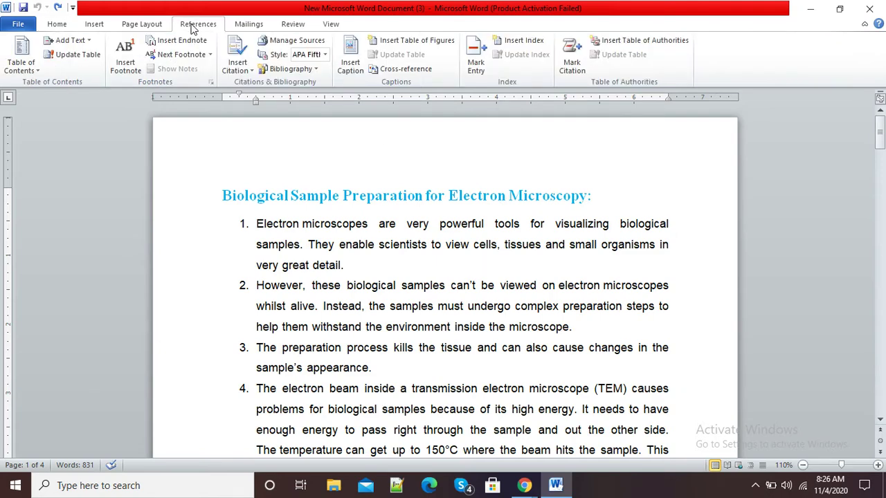
{"action": "left_click", "coordinate": [241, 26]}
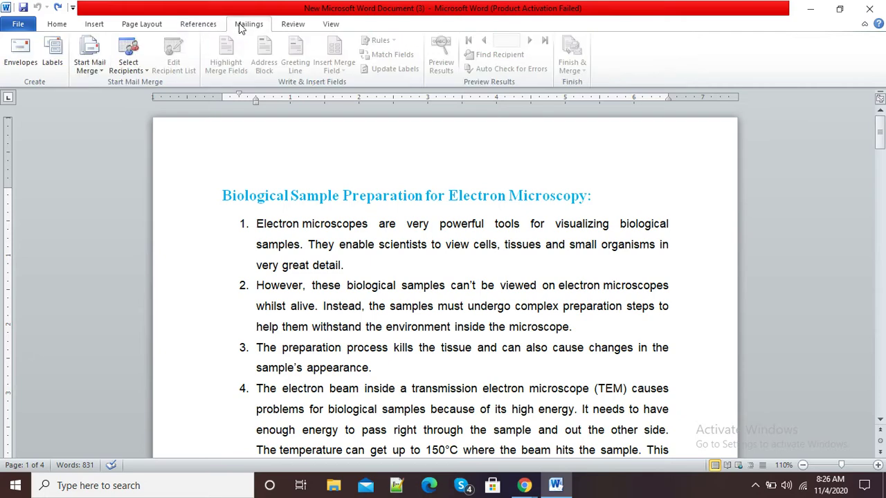
{"action": "left_click", "coordinate": [297, 26]}
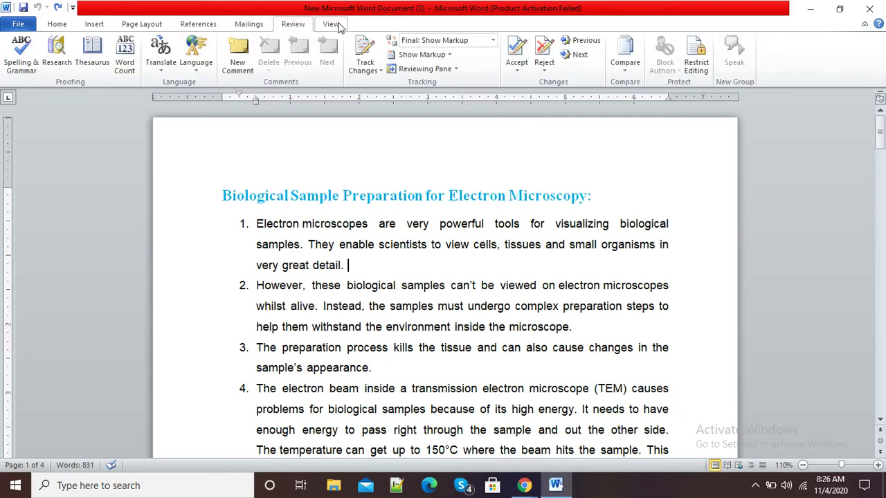
{"action": "left_click", "coordinate": [337, 25]}
{"action": "left_click", "coordinate": [295, 25]}
{"action": "left_click", "coordinate": [49, 25]}
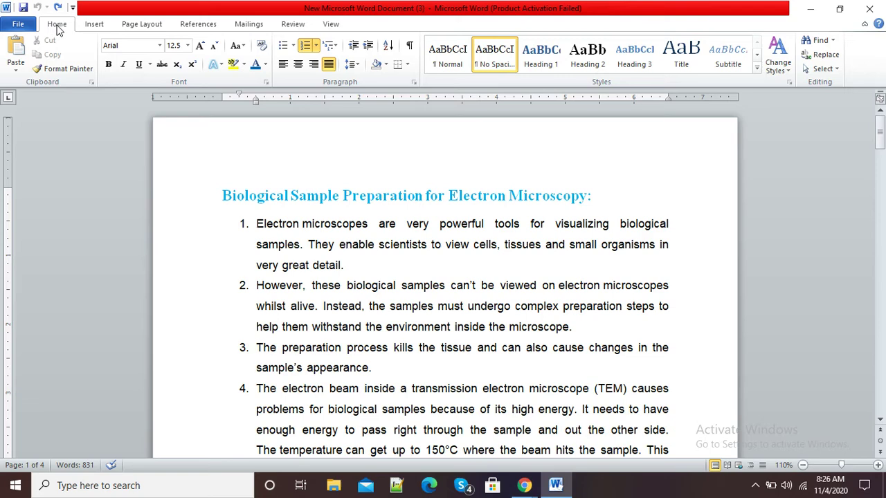
{"action": "left_click", "coordinate": [293, 24]}
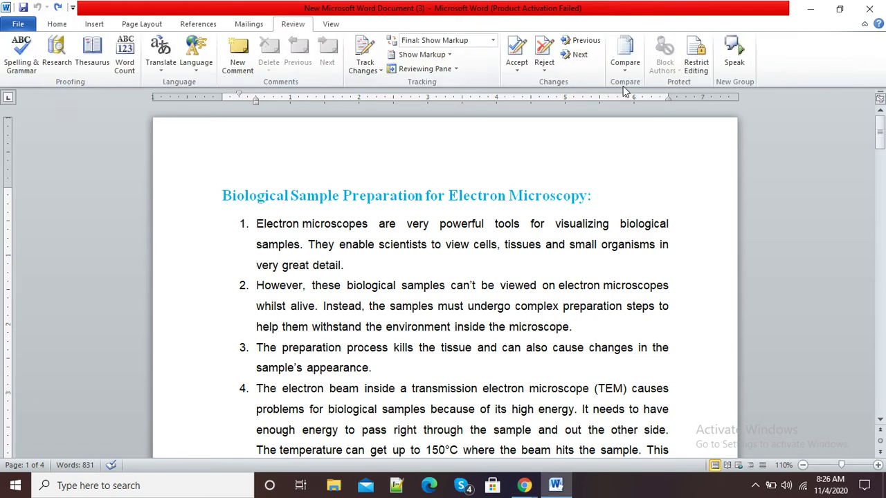
- Open the Restrict Formatting and Editing pane from the Review ribbon
{"action": "left_click", "coordinate": [700, 61]}
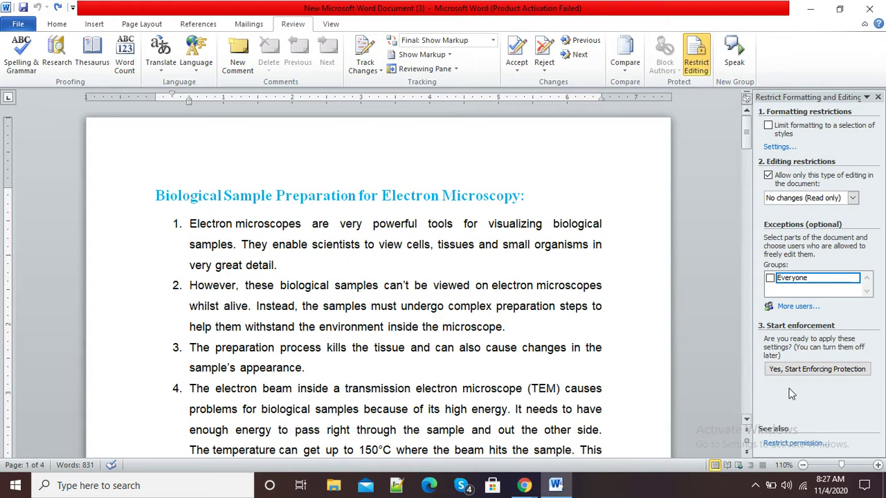
- Start enforcing read-only protection, entering and confirming a protection password
{"action": "left_click", "coordinate": [832, 374]}
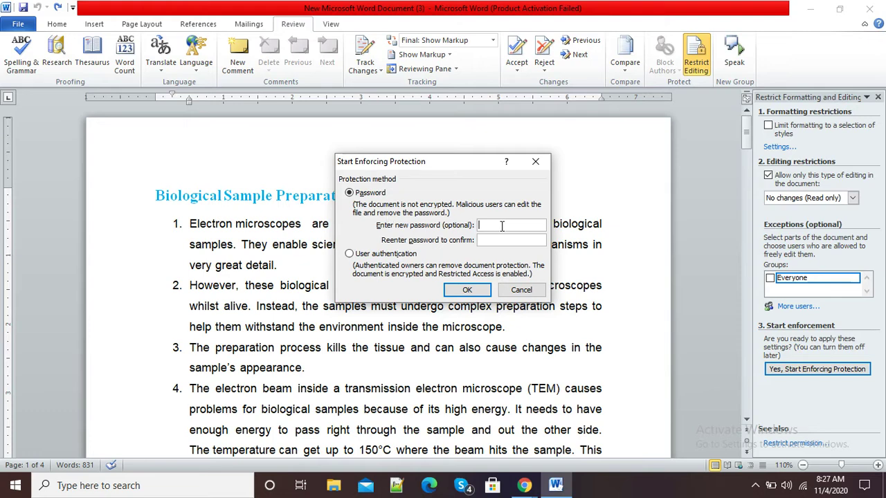
{"action": "type", "text": "3456"}
{"action": "left_click", "coordinate": [503, 242]}
{"action": "type", "text": "12345"}
{"action": "left_click", "coordinate": [469, 291]}
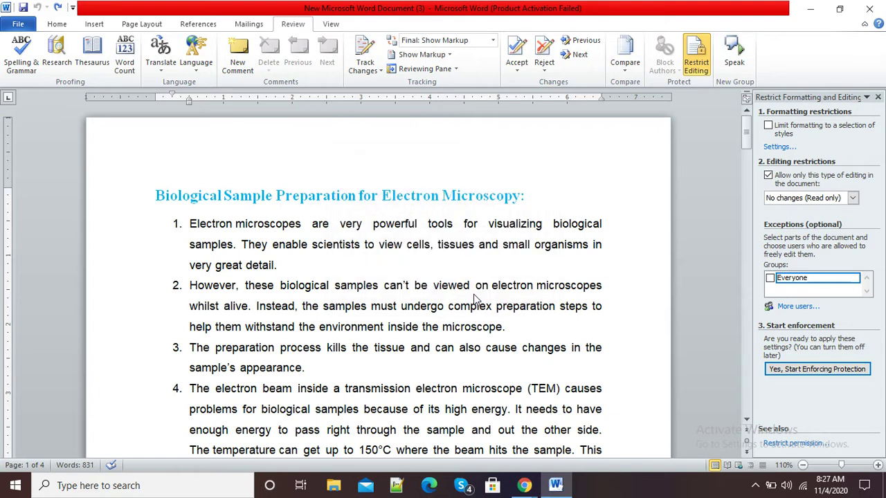
{"action": "left_click", "coordinate": [877, 98]}
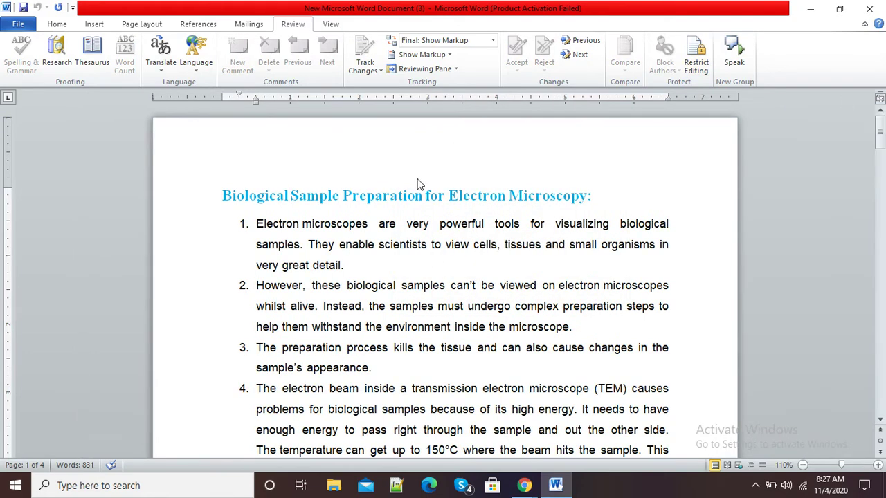
{"action": "left_click", "coordinate": [57, 23]}
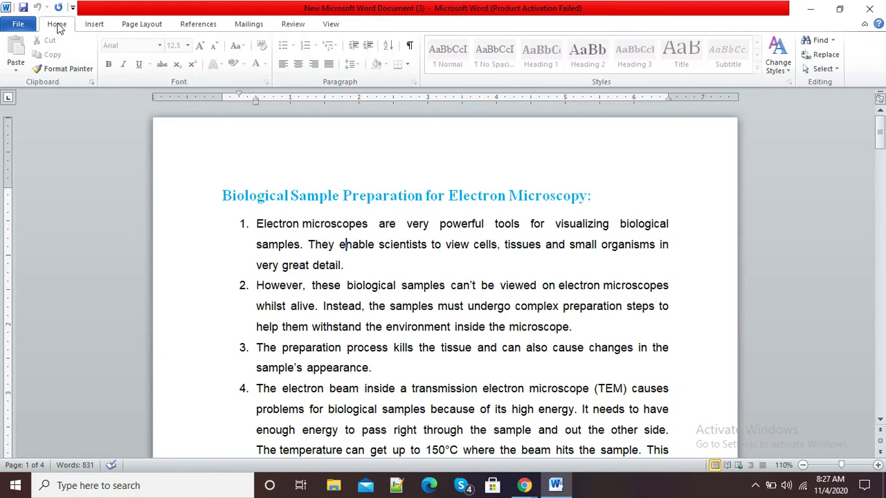
{"action": "left_click_drag", "start_coordinate": [345, 266], "coordinate": [263, 223]}
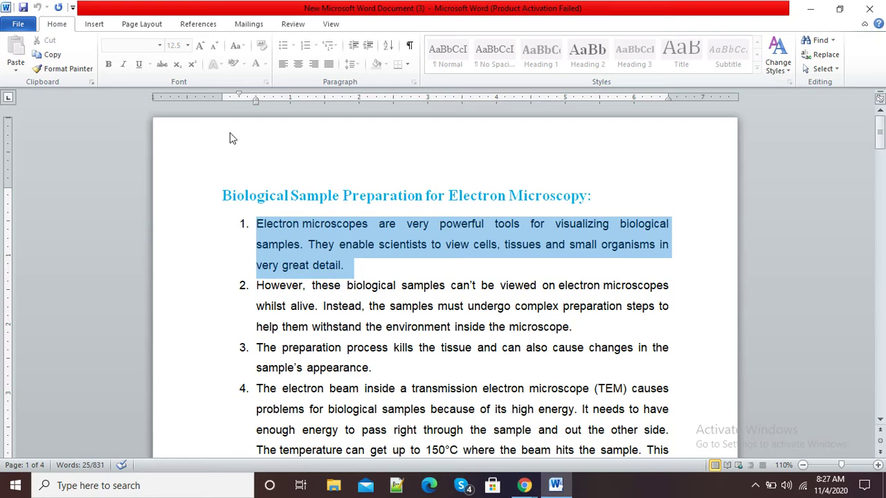
{"action": "double_click", "coordinate": [60, 25]}
{"action": "double_click", "coordinate": [62, 26]}
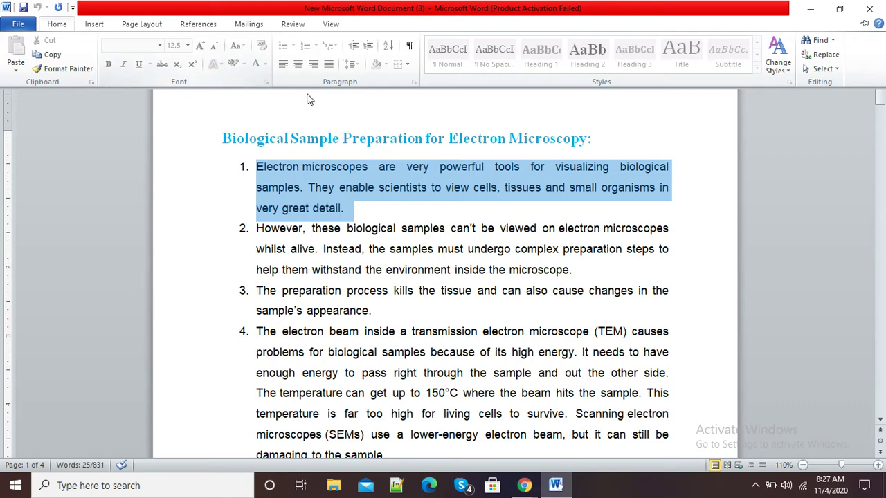
{"action": "left_click", "coordinate": [99, 24]}
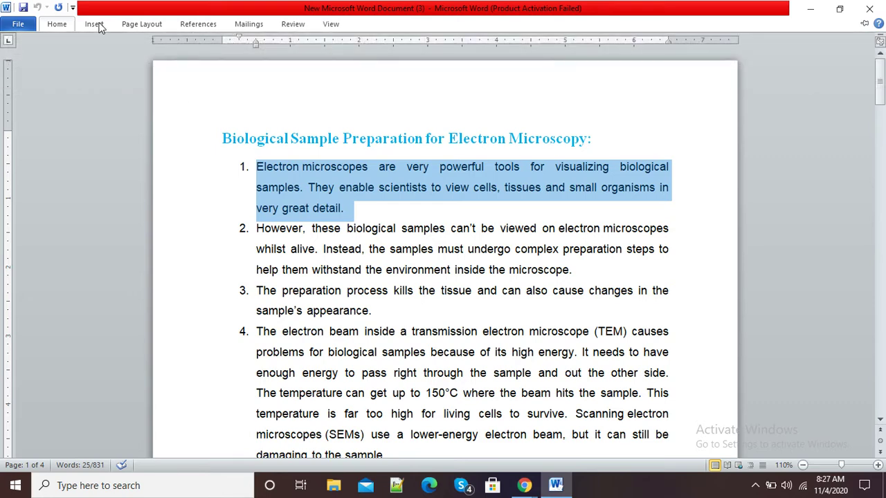
{"action": "double_click", "coordinate": [99, 25]}
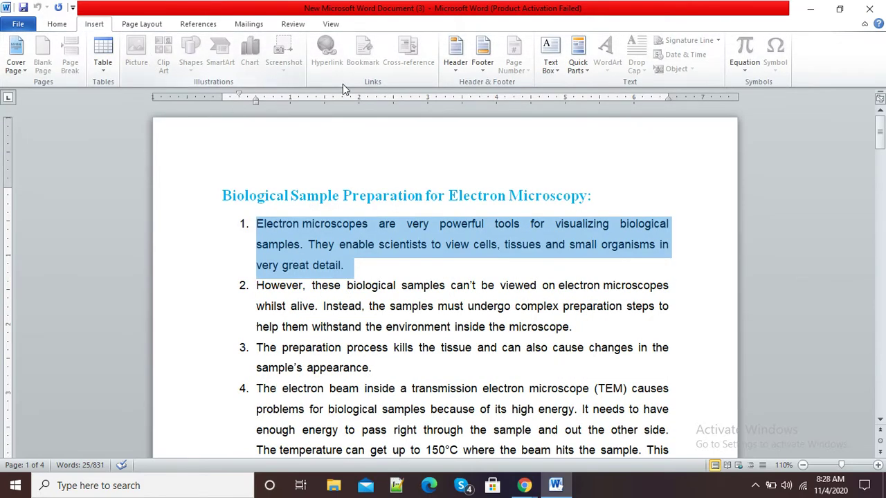
{"action": "left_click", "coordinate": [376, 277]}
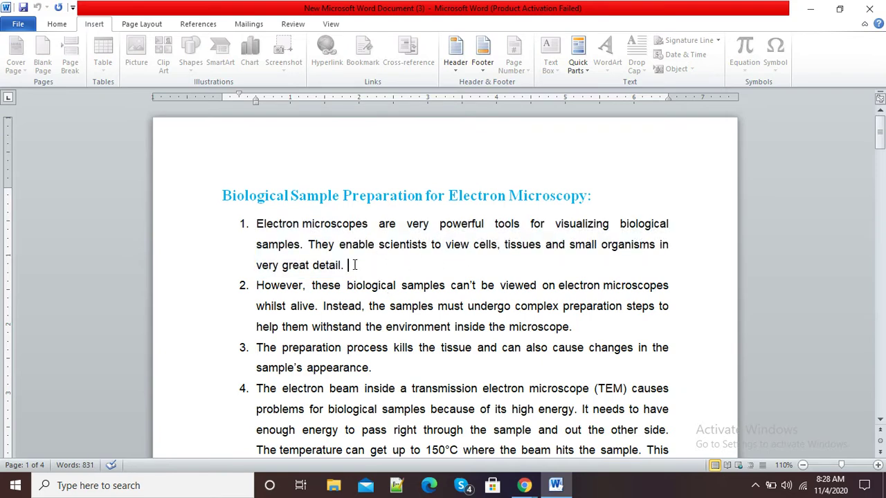
{"action": "left_click_drag", "start_coordinate": [351, 265], "coordinate": [271, 225]}
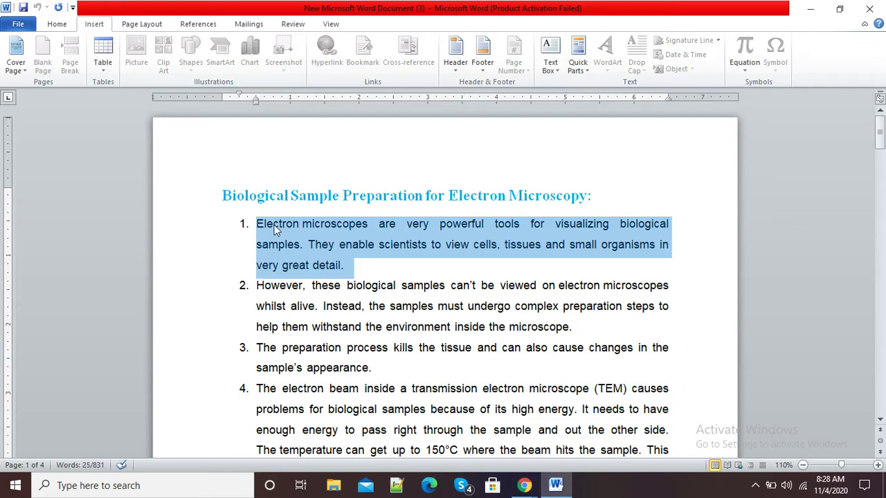
{"action": "key", "text": "Delete"}
{"action": "key", "text": "Delete"}
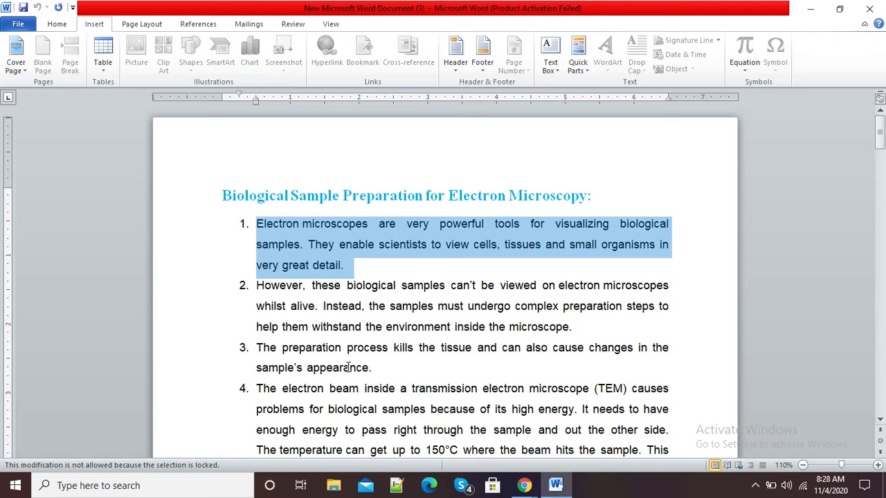
{"action": "left_click", "coordinate": [567, 285]}
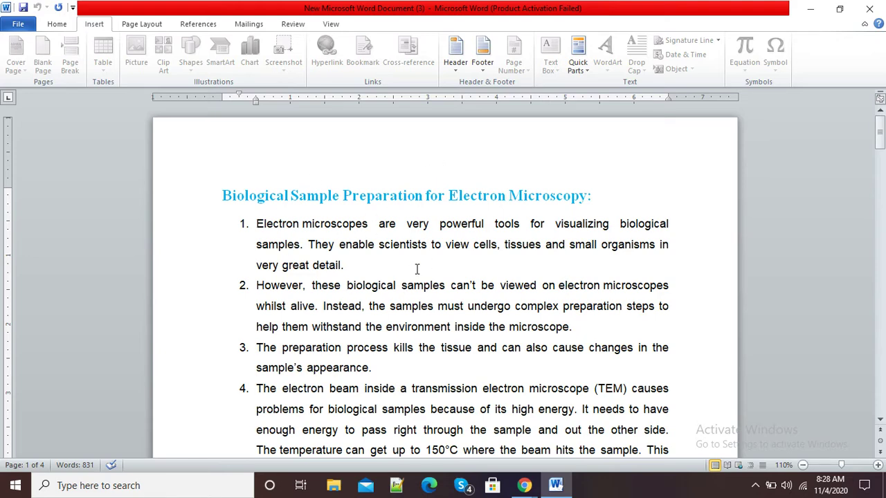
{"action": "double_click", "coordinate": [365, 266]}
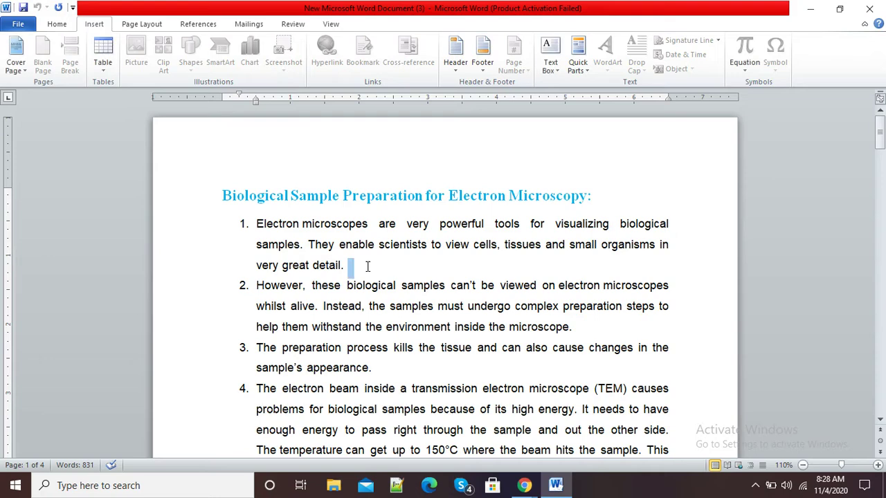
{"action": "left_click_drag", "start_coordinate": [346, 266], "coordinate": [269, 225]}
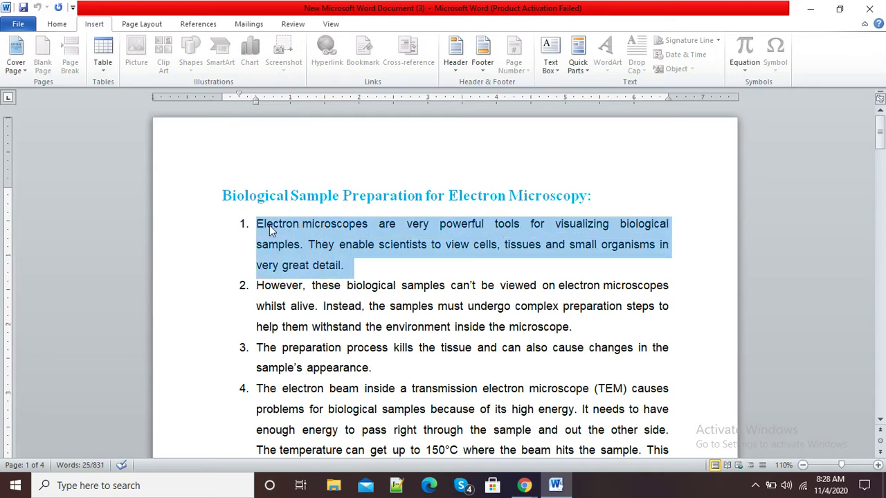
{"action": "left_click", "coordinate": [352, 267]}
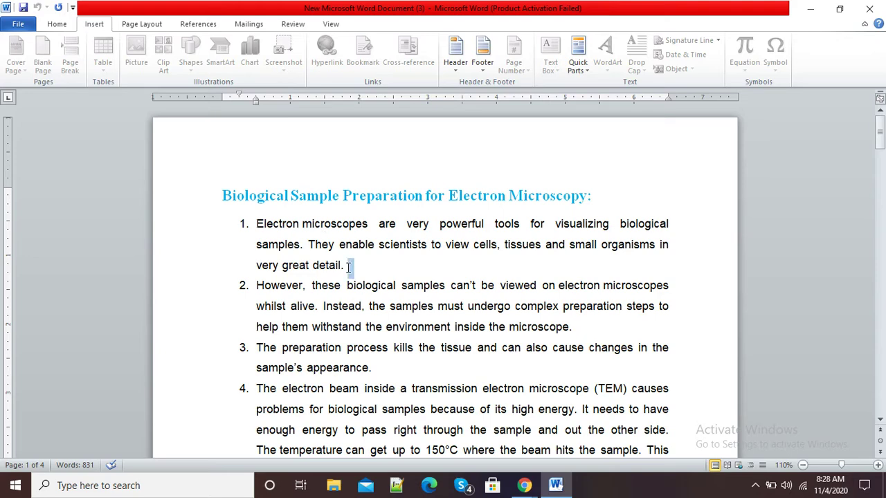
{"action": "left_click_drag", "start_coordinate": [348, 265], "coordinate": [258, 227]}
{"action": "left_click", "coordinate": [356, 284]}
{"action": "left_click_drag", "start_coordinate": [352, 265], "coordinate": [259, 226]}
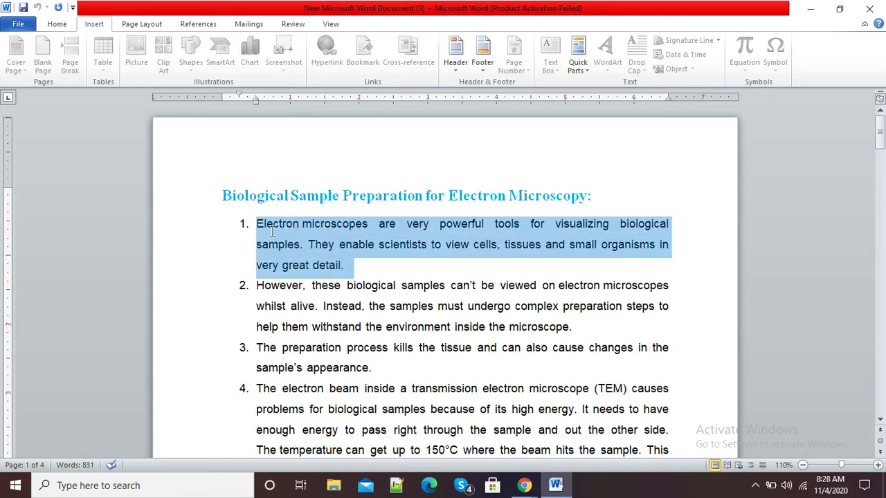
{"action": "left_click", "coordinate": [362, 268]}
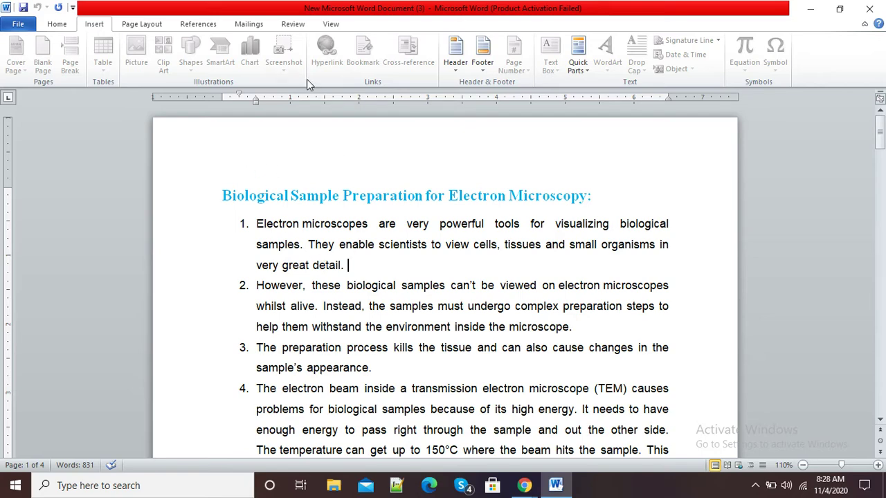
- Stop protection from the Restrict Editing pane, entering the document password to unprotect it
{"action": "left_click", "coordinate": [293, 24]}
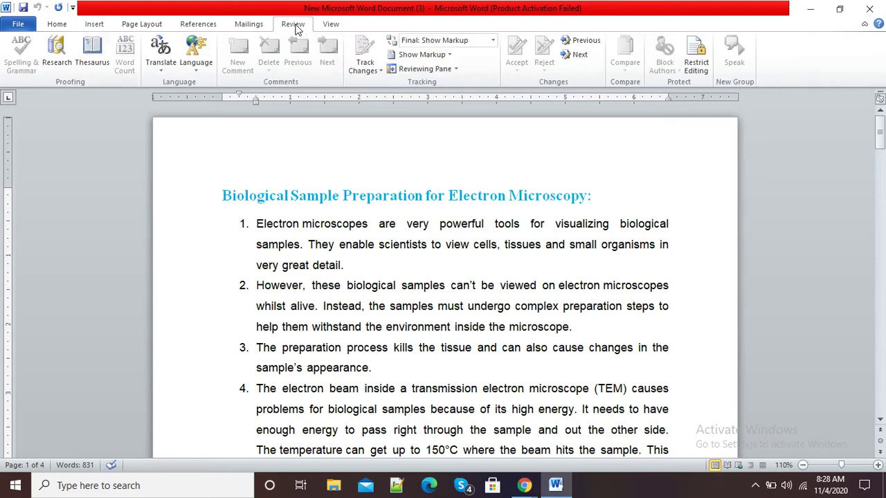
{"action": "left_click", "coordinate": [695, 69]}
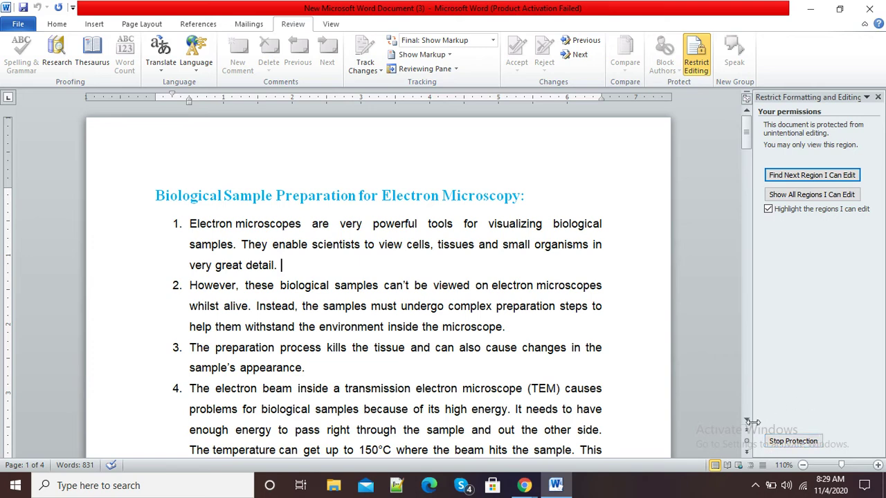
{"action": "left_click", "coordinate": [799, 444]}
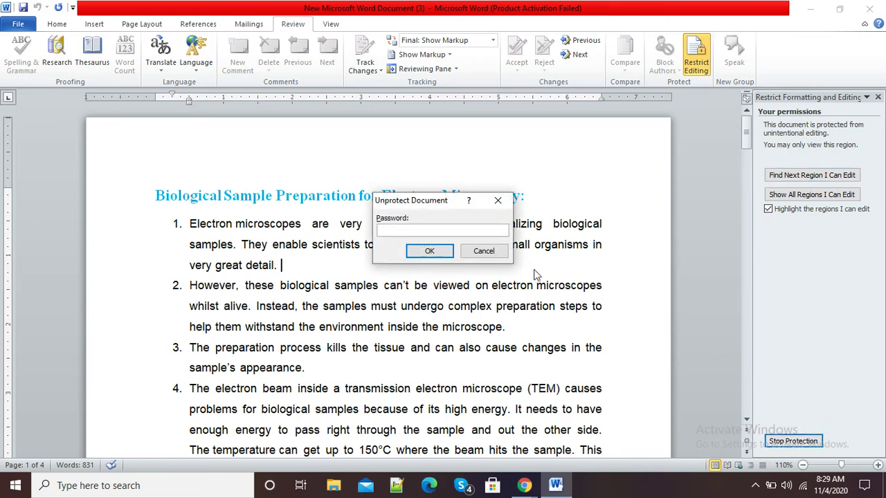
{"action": "type", "text": "1"}
{"action": "left_click", "coordinate": [446, 255]}
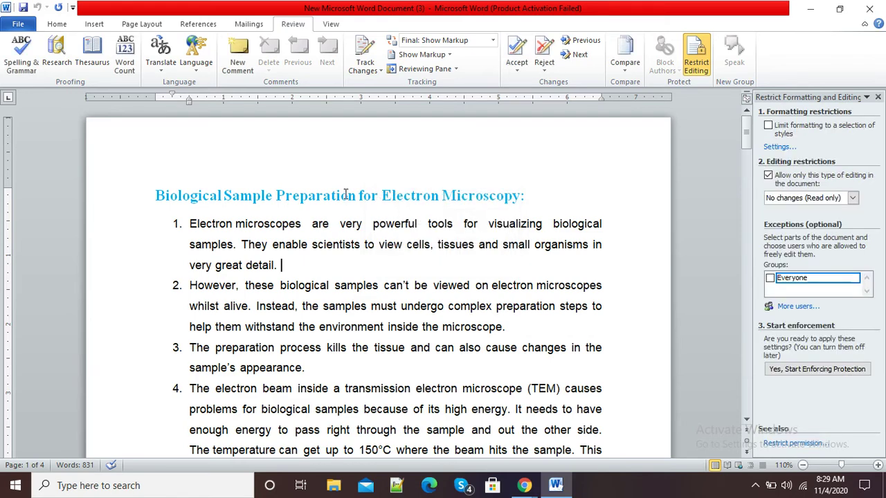
- Colour the heading and opening words of item 1 red, then close the restriction pane
{"action": "left_click", "coordinate": [57, 24]}
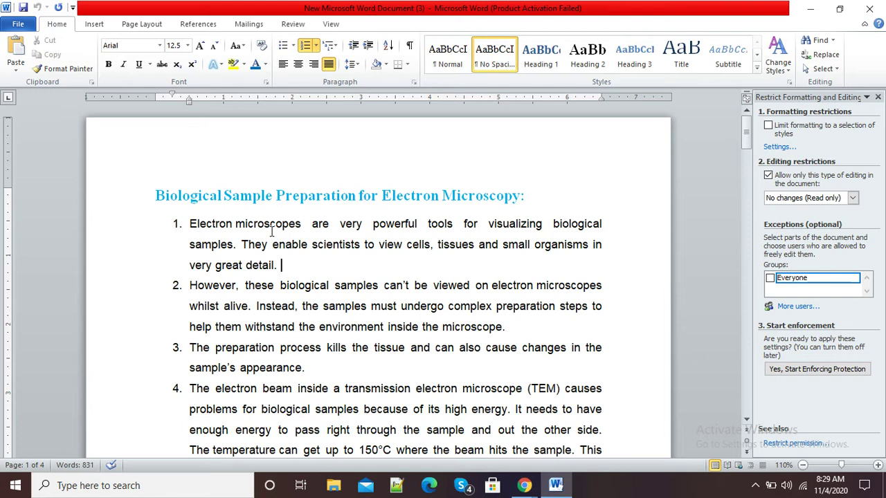
{"action": "left_click_drag", "start_coordinate": [292, 245], "coordinate": [184, 196]}
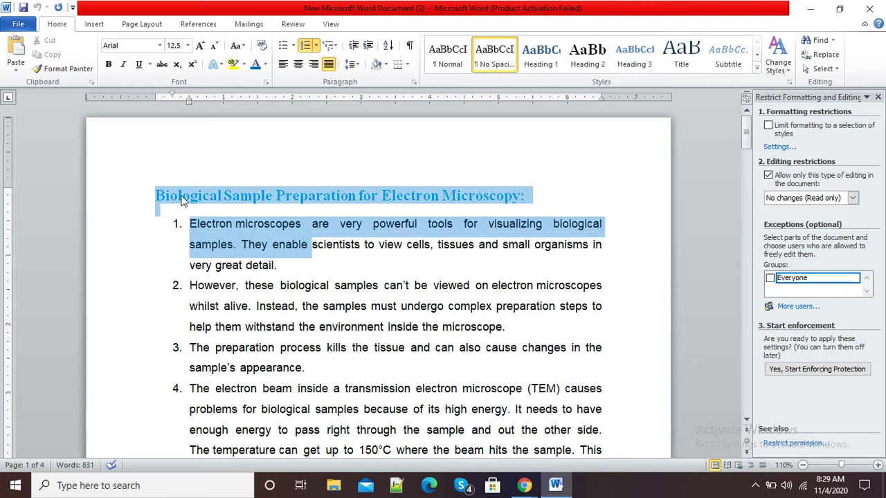
{"action": "left_click", "coordinate": [267, 64]}
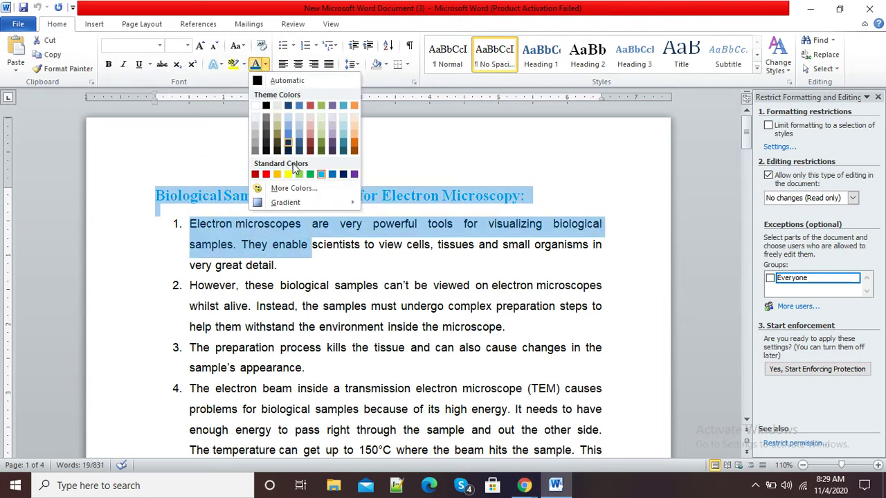
{"action": "left_click", "coordinate": [264, 174]}
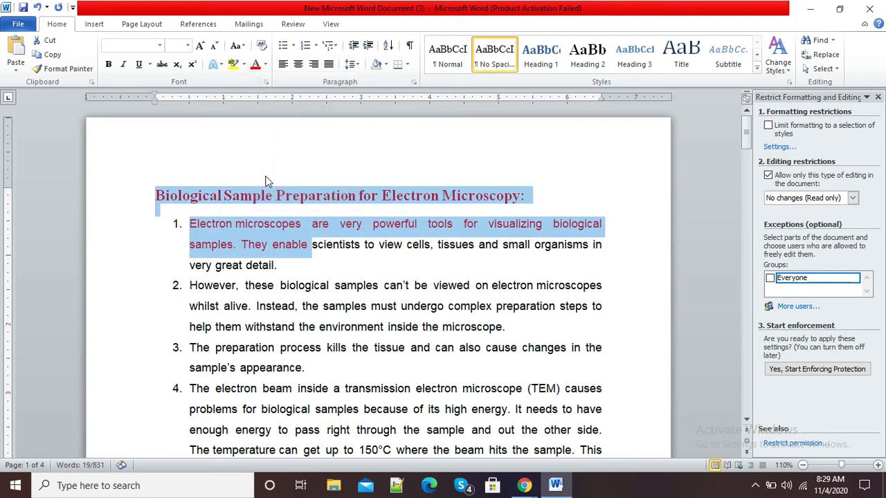
{"action": "left_click", "coordinate": [297, 296]}
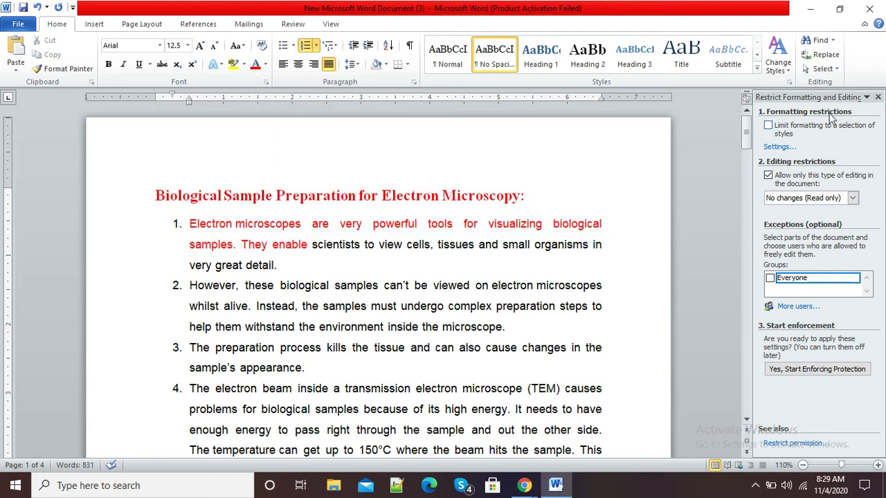
{"action": "left_click", "coordinate": [877, 97]}
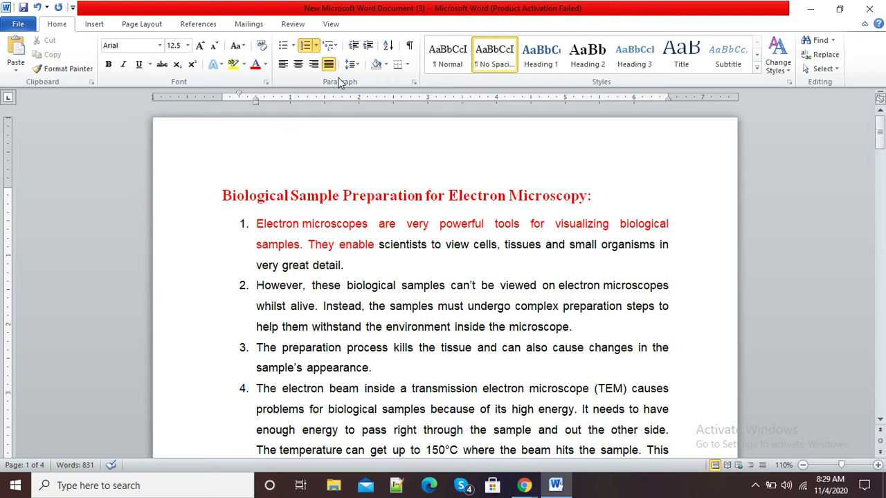
- Reopen Restrict Editing, try User authentication and Password protection methods, then cancel enforcement
{"action": "left_click", "coordinate": [292, 25]}
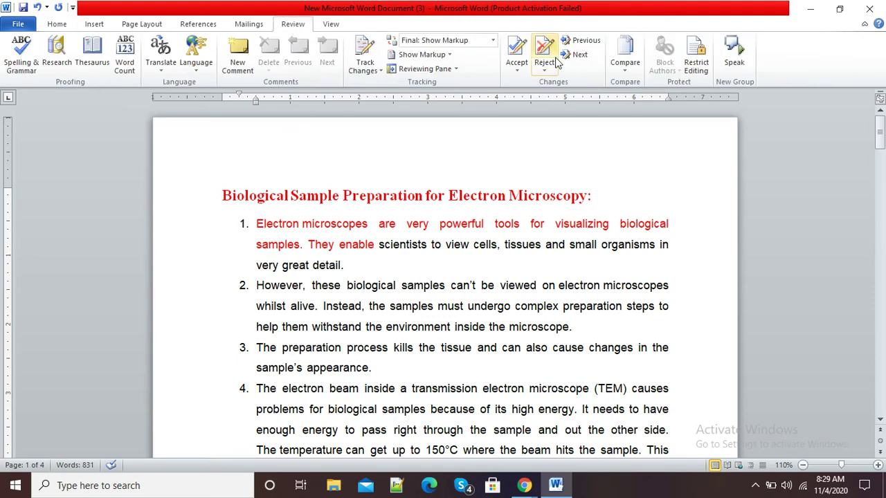
{"action": "left_click", "coordinate": [706, 69]}
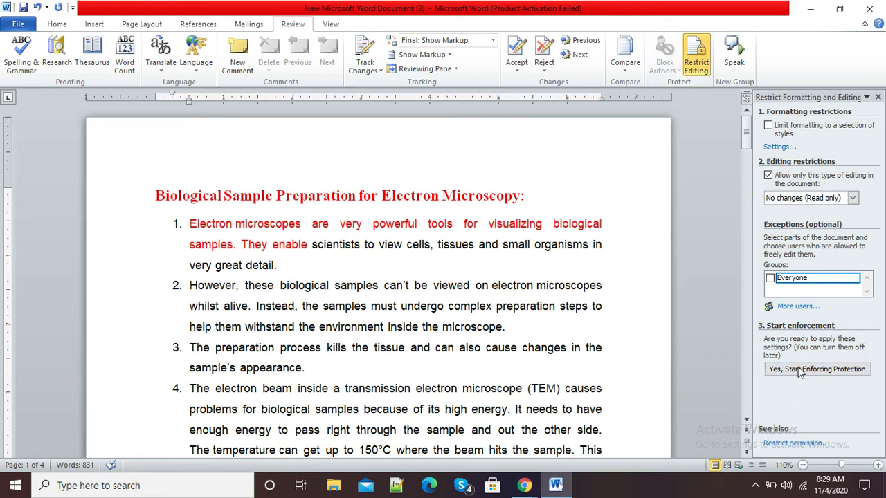
{"action": "left_click", "coordinate": [836, 373]}
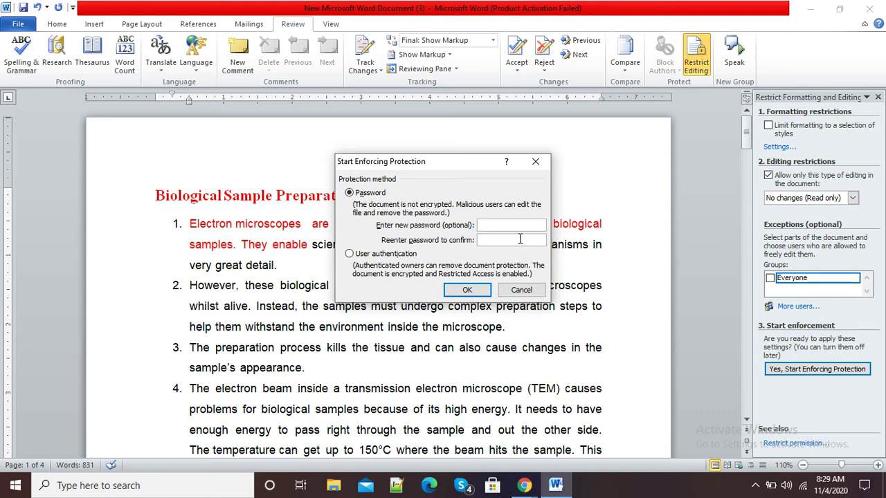
{"action": "left_click", "coordinate": [350, 255]}
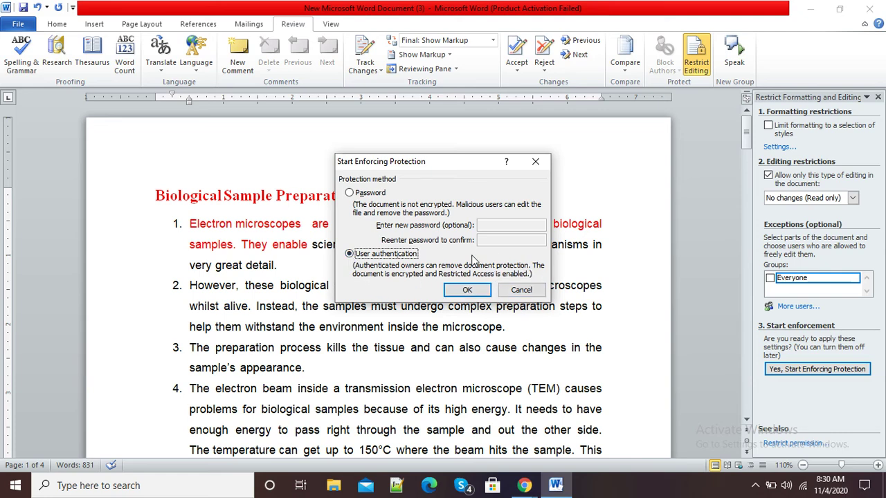
{"action": "left_click", "coordinate": [349, 193]}
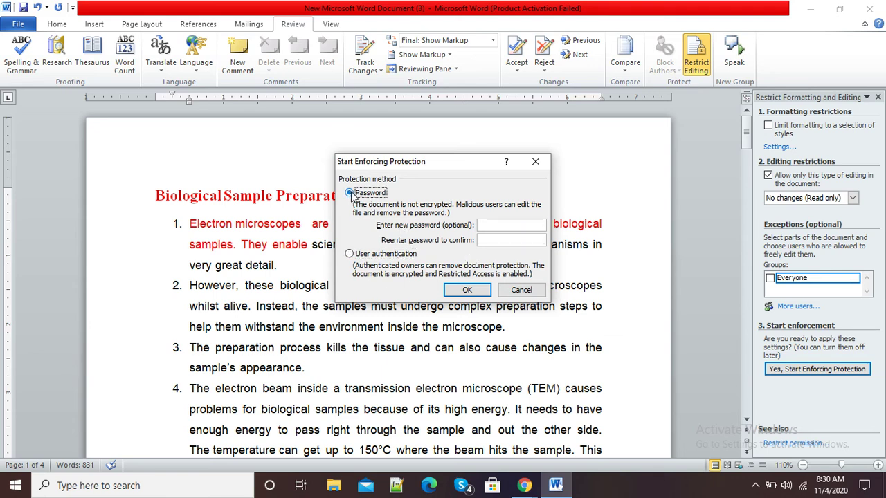
{"action": "left_click", "coordinate": [512, 291]}
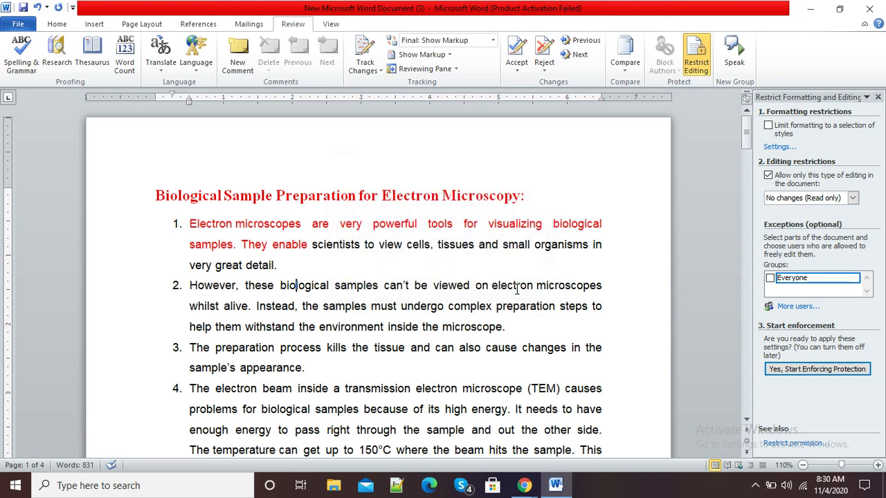